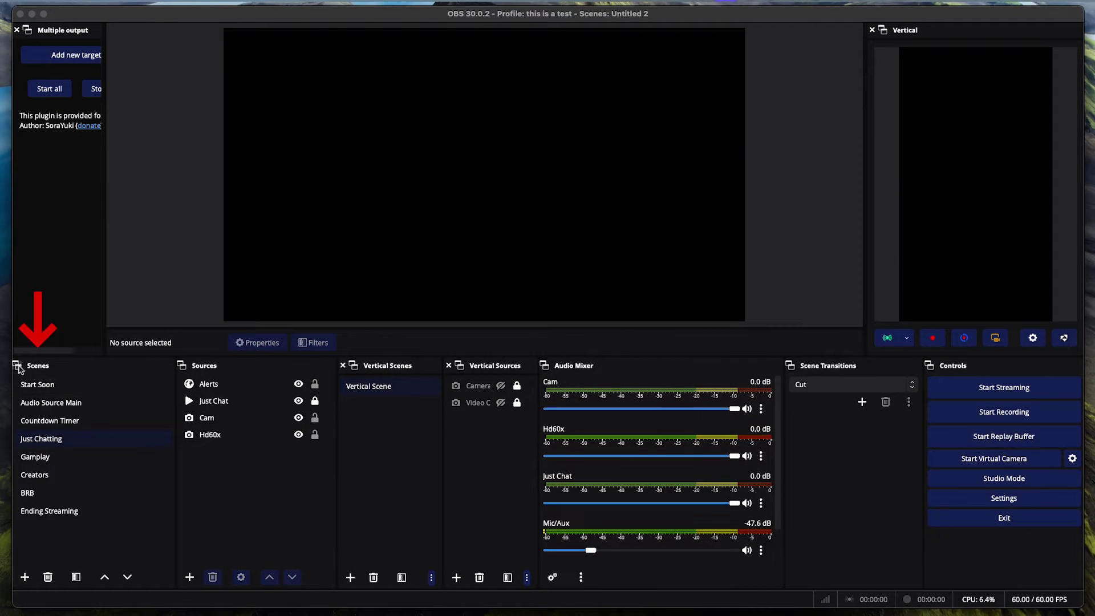
- Add a scene under Scenes and confirm the name 'New Scene'
click(25, 577)
text(New Scene)
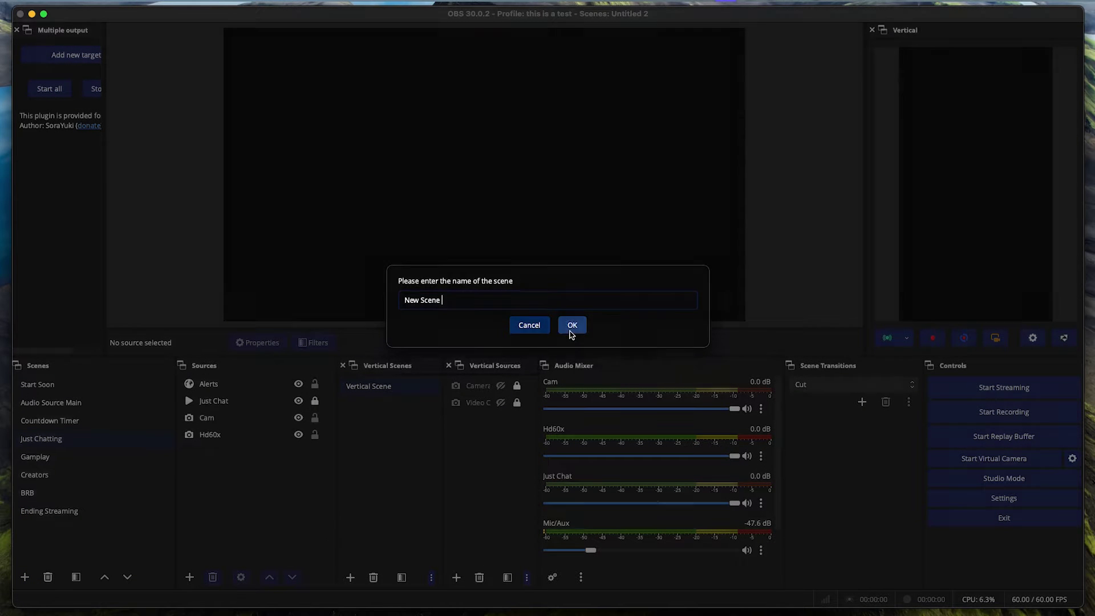
click(571, 326)
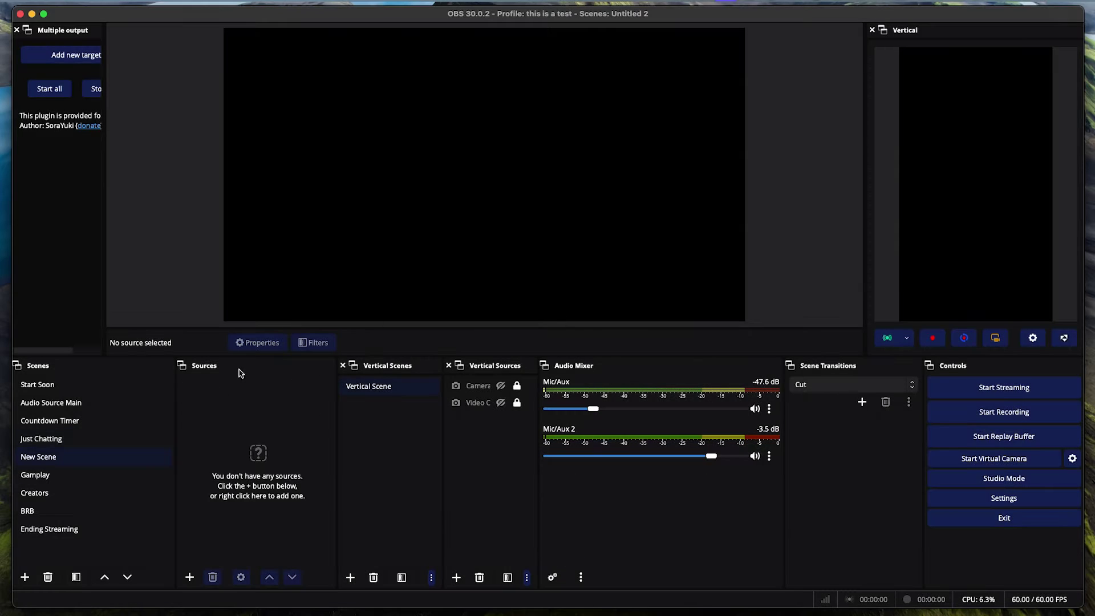
- Add a media source named '2 Timer Countdown' to New Scene, then switch to the overlay store
click(190, 578)
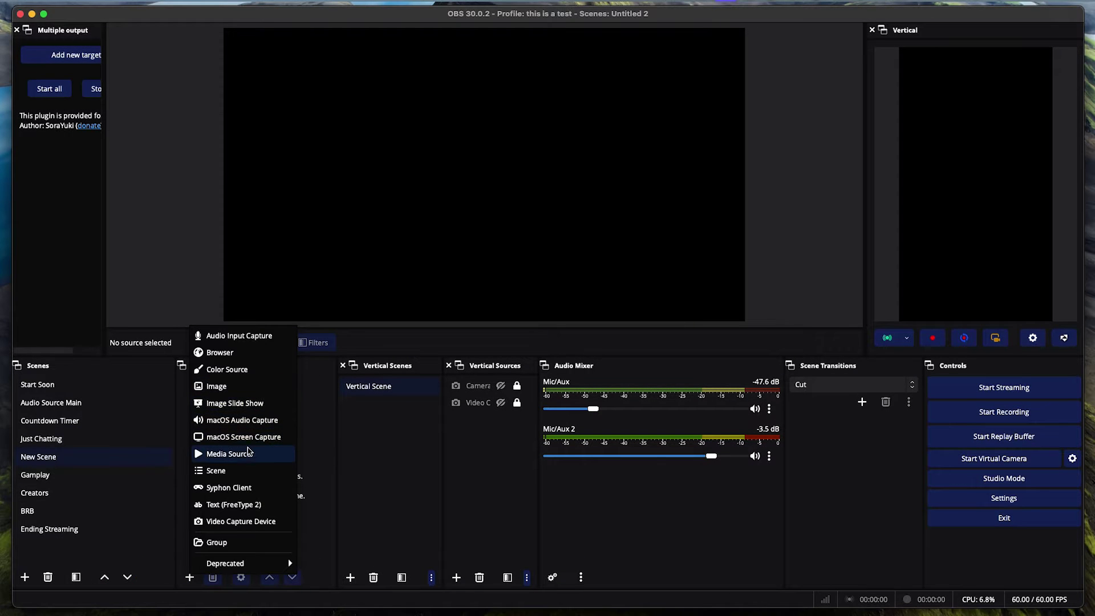
click(249, 454)
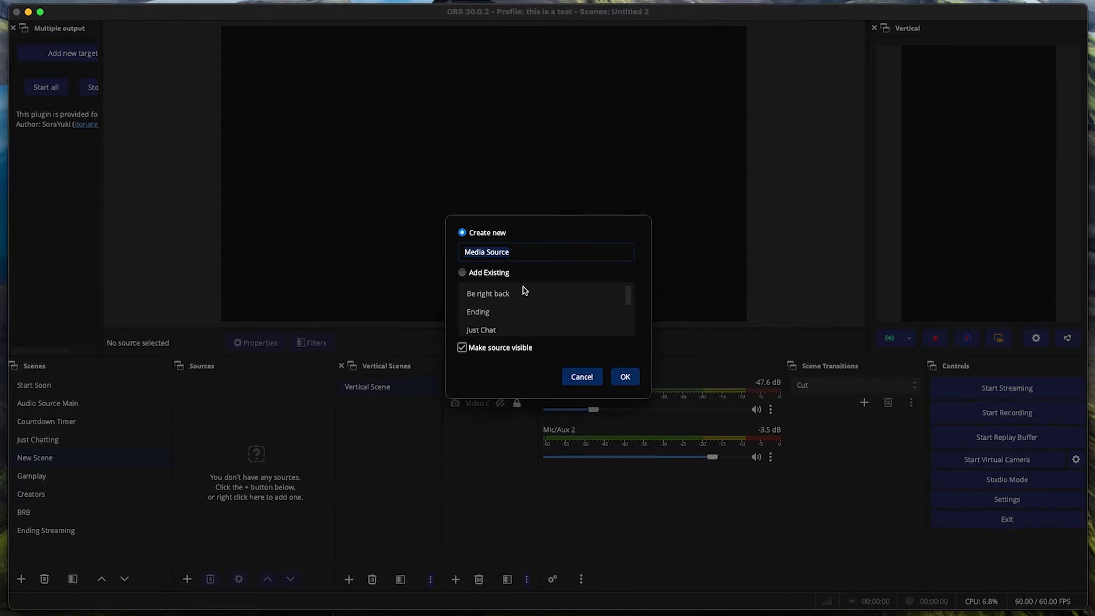
text(2 Timer Countdown)
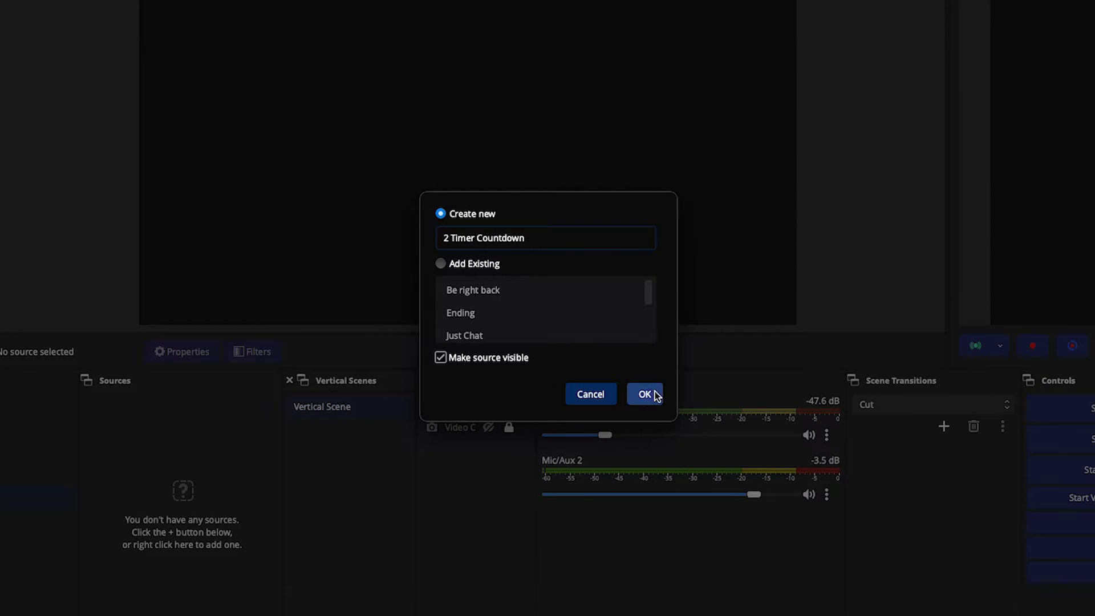
click(645, 394)
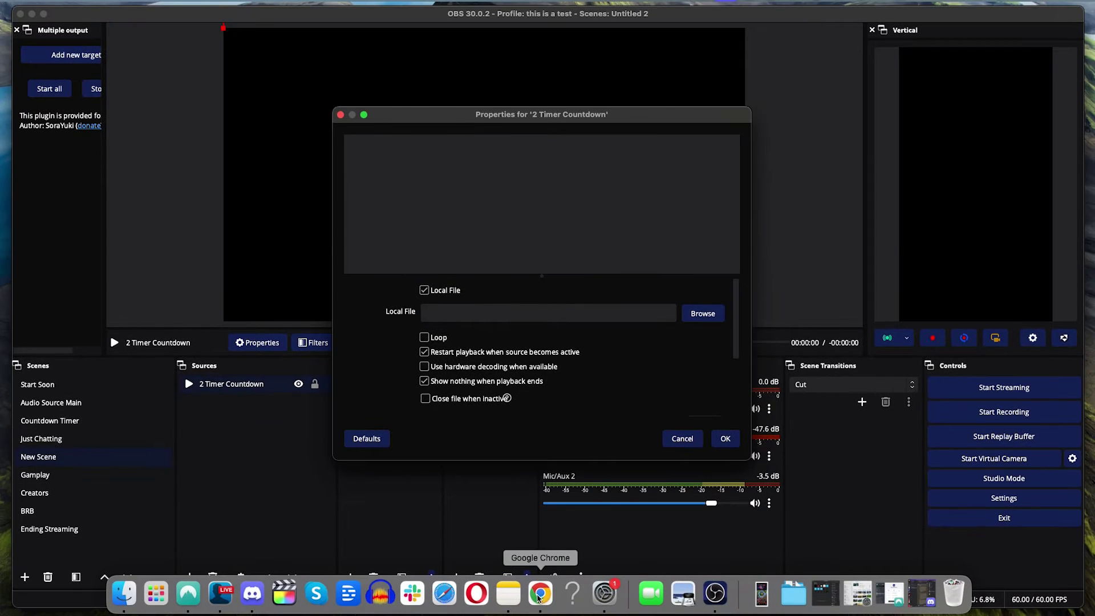
click(538, 593)
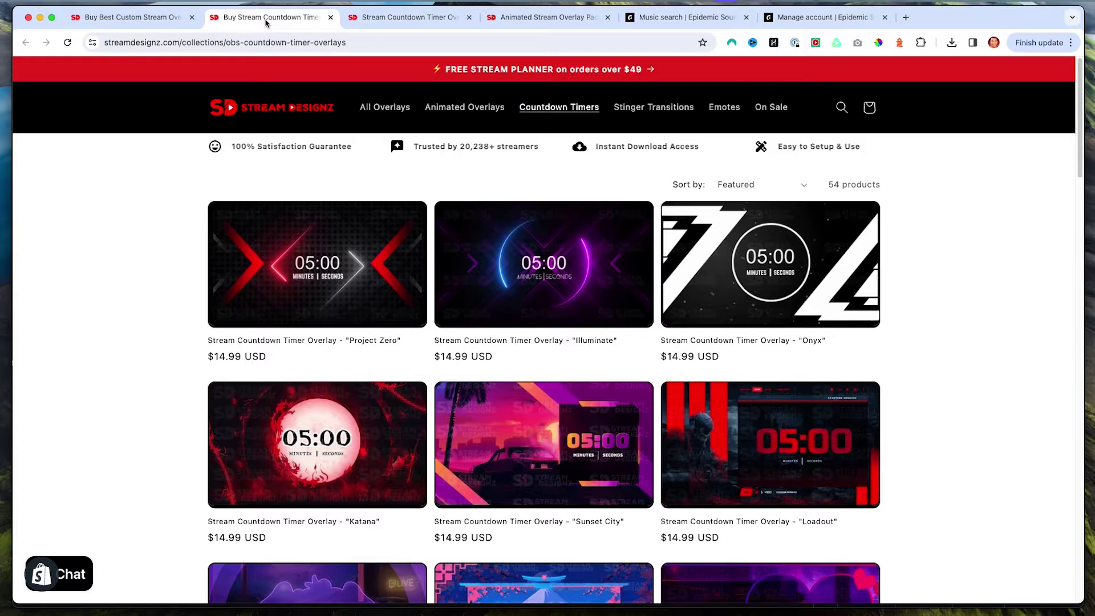
- Watch the Katana countdown timer preview video full screen, then return to the collection
scroll(140, 342, down, 2)
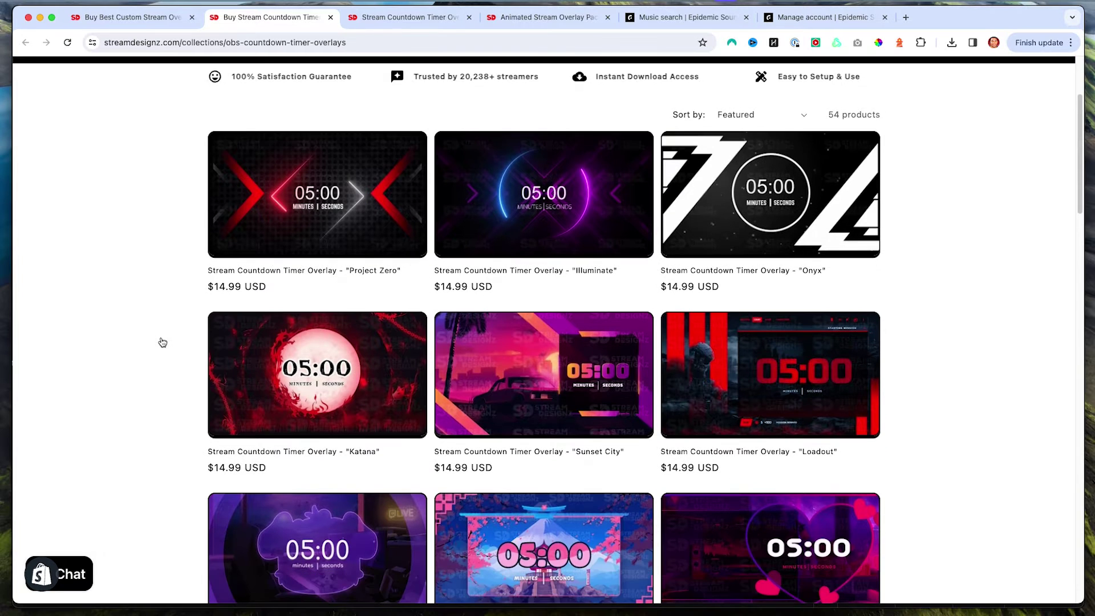
scroll(163, 342, down, 3)
scroll(162, 342, down, 4)
scroll(161, 341, up, 3)
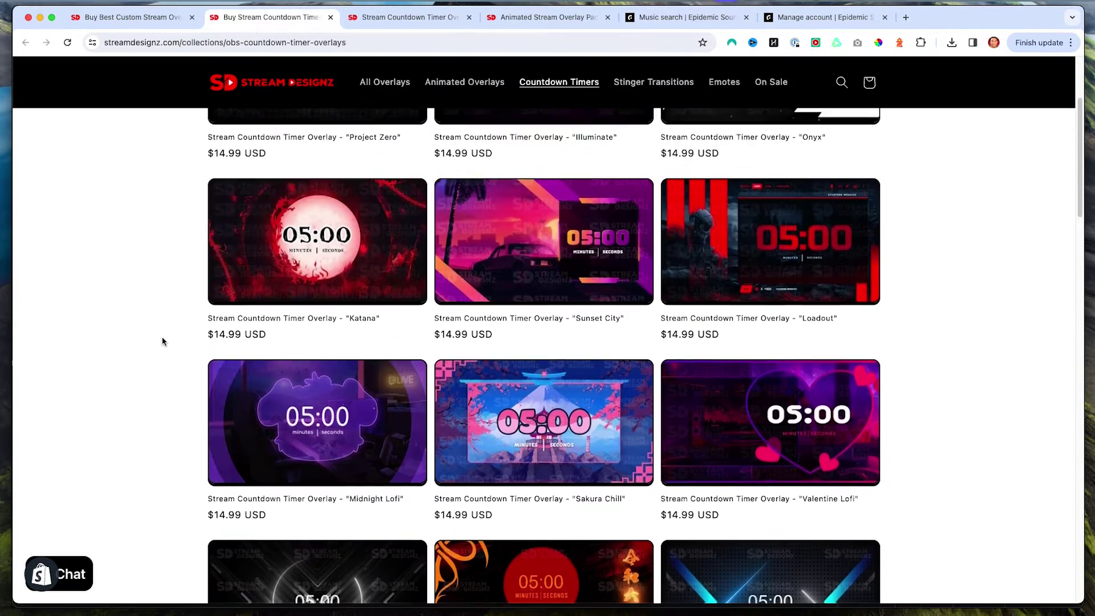
scroll(171, 337, up, 4)
click(438, 18)
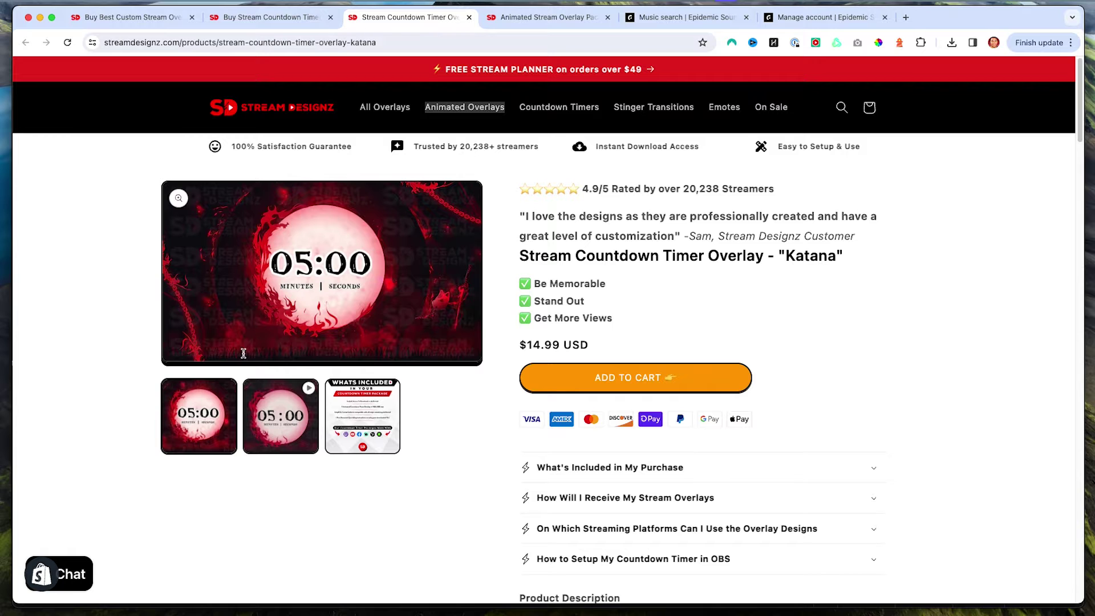
click(280, 415)
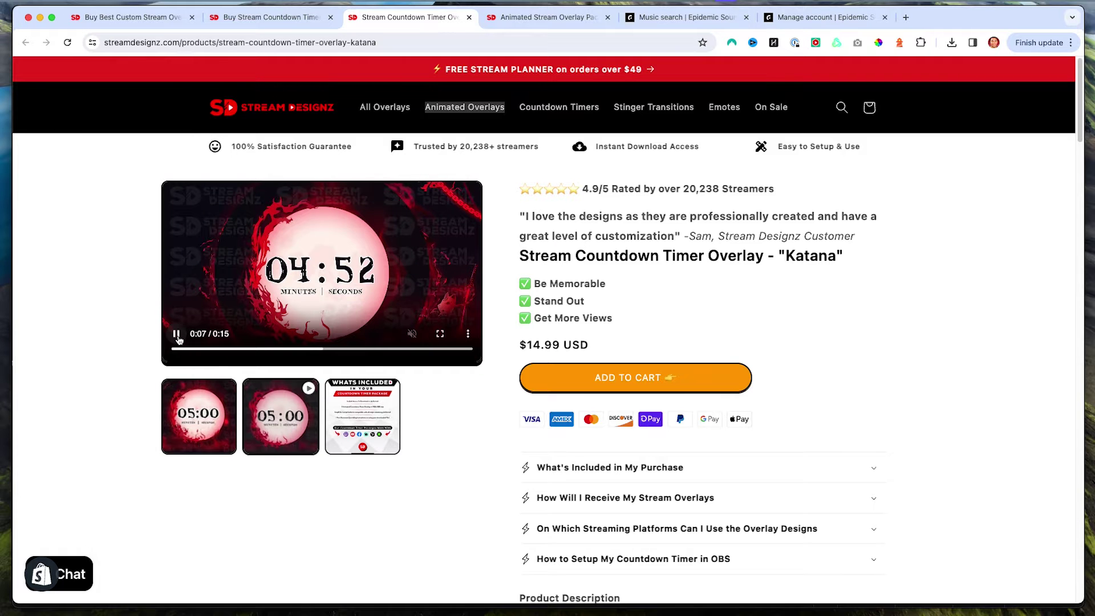
click(439, 335)
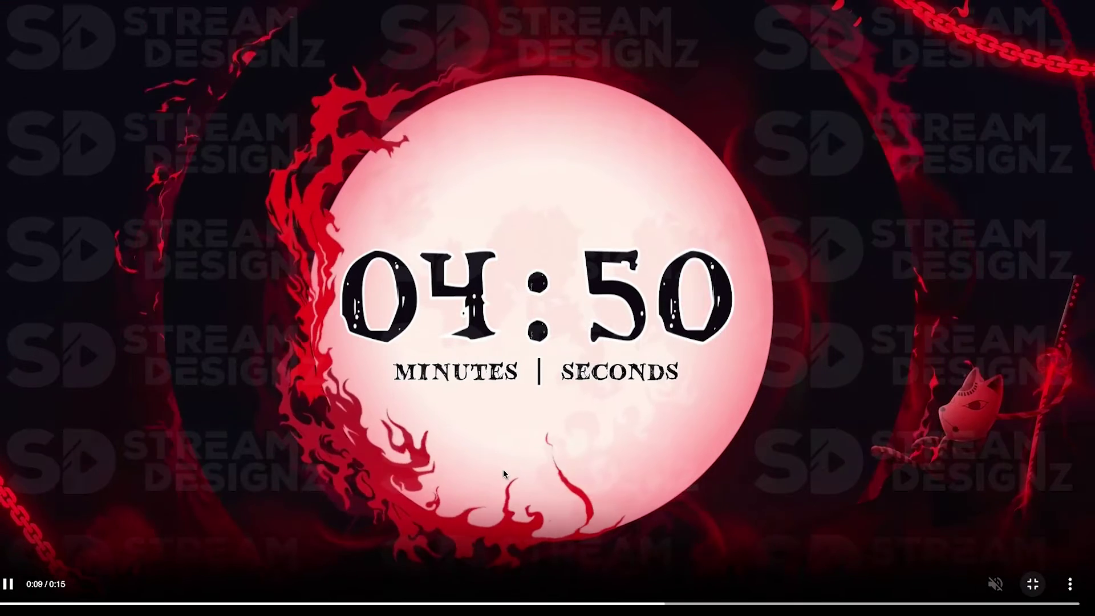
click(1033, 584)
mouse_move(360, 272)
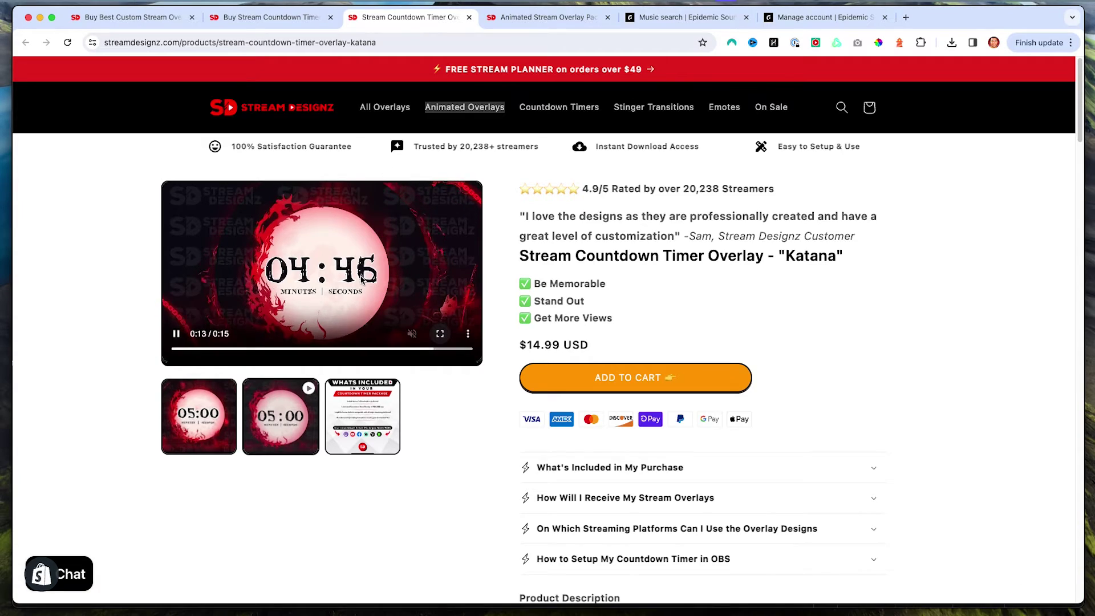
click(237, 19)
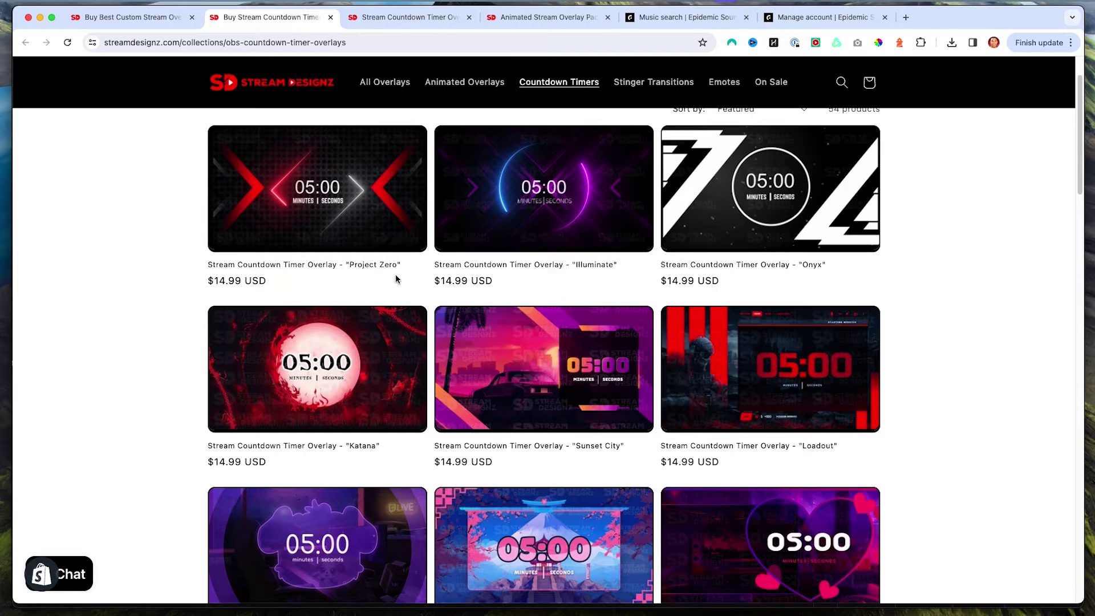
- Watch the Katana animated overlay package preview, then go back to the media source properties
click(514, 13)
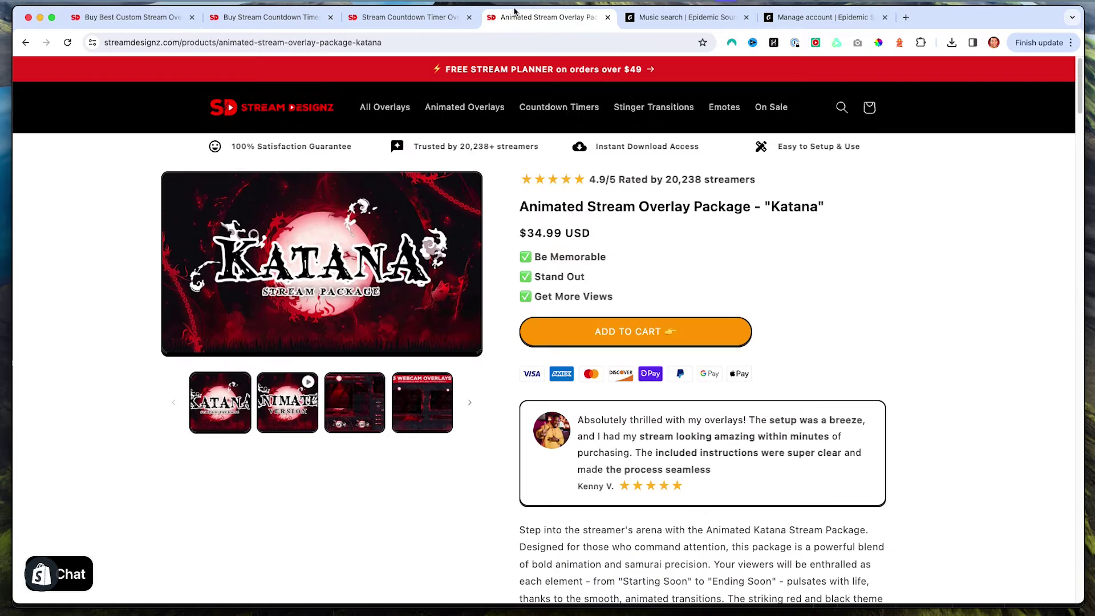
click(282, 411)
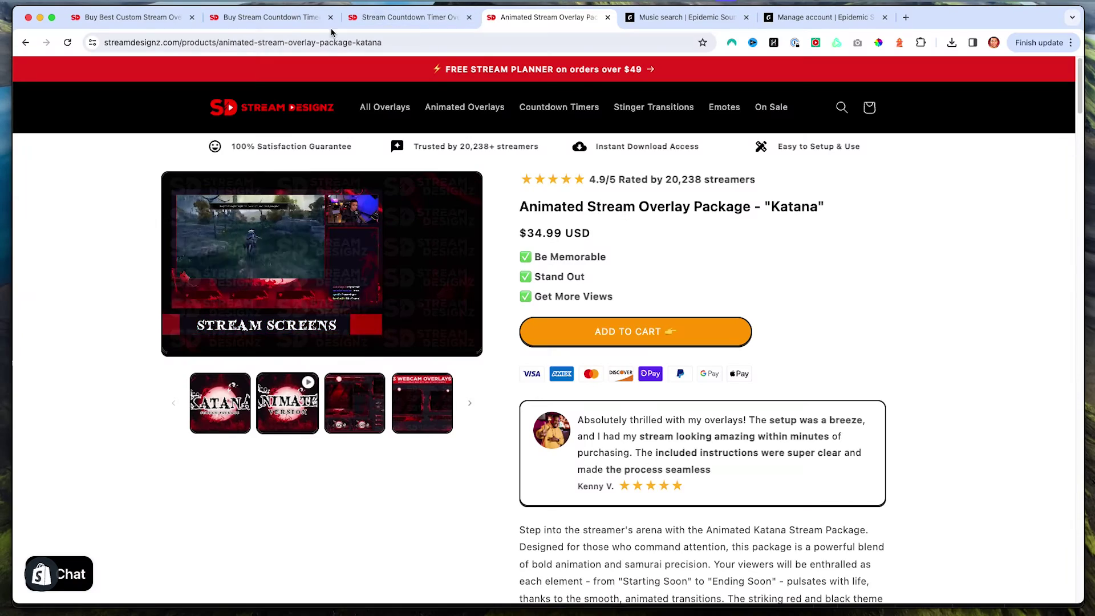
click(254, 16)
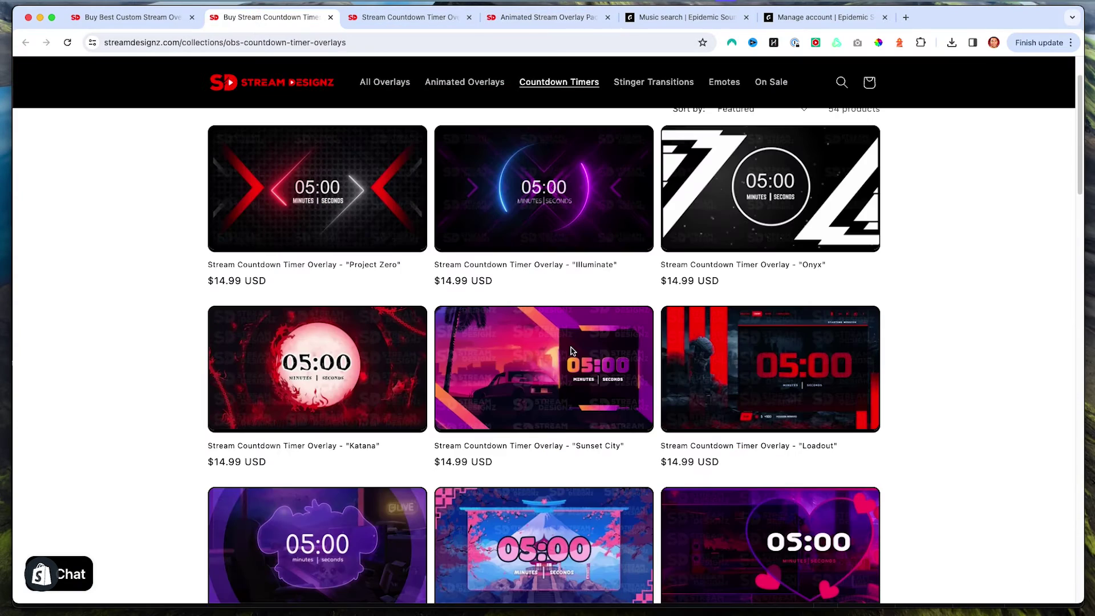
click(715, 593)
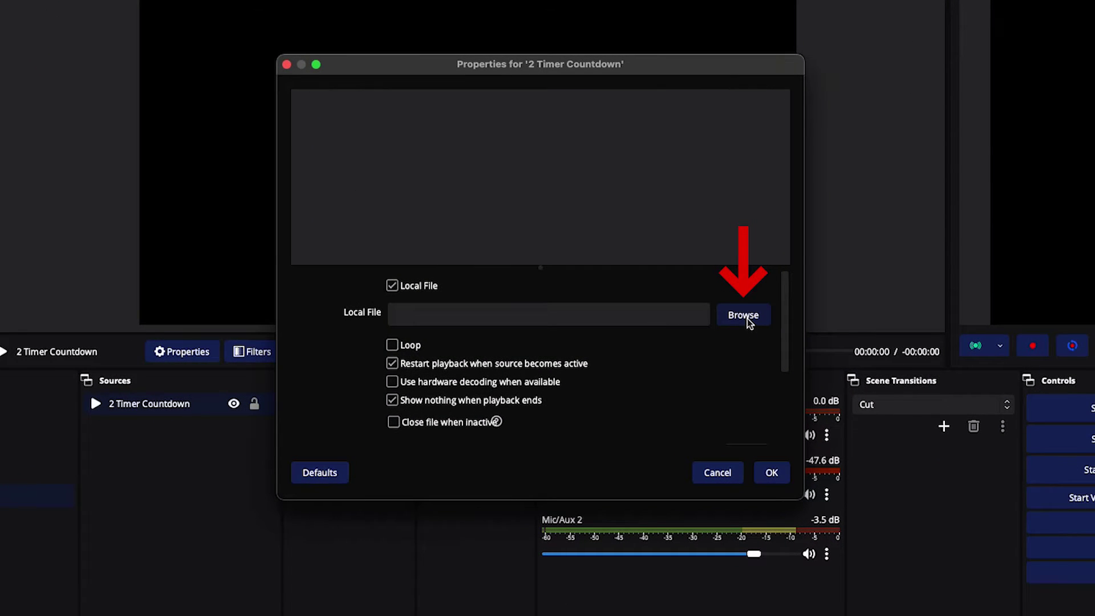
- Browse to the Katana countdown folder on the Desktop and select its countdown MP4
click(719, 317)
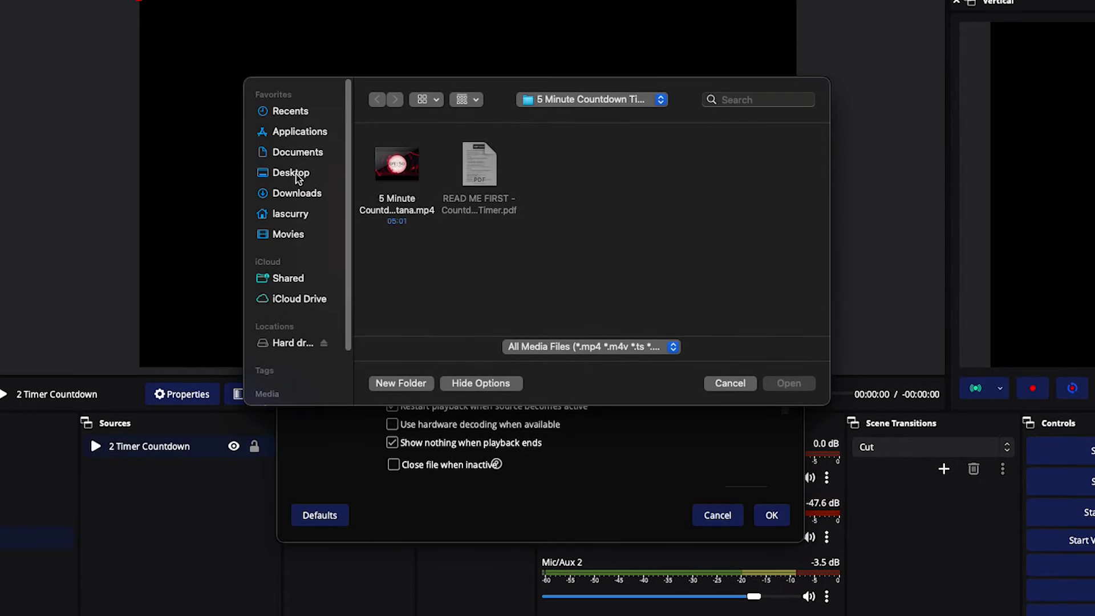
click(292, 173)
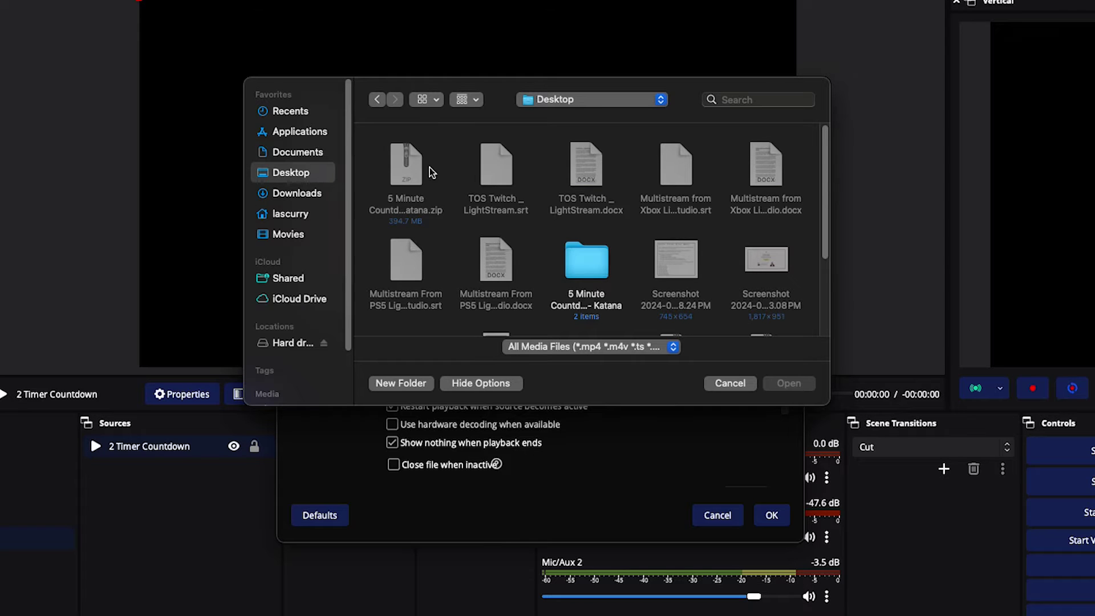
double_click(586, 271)
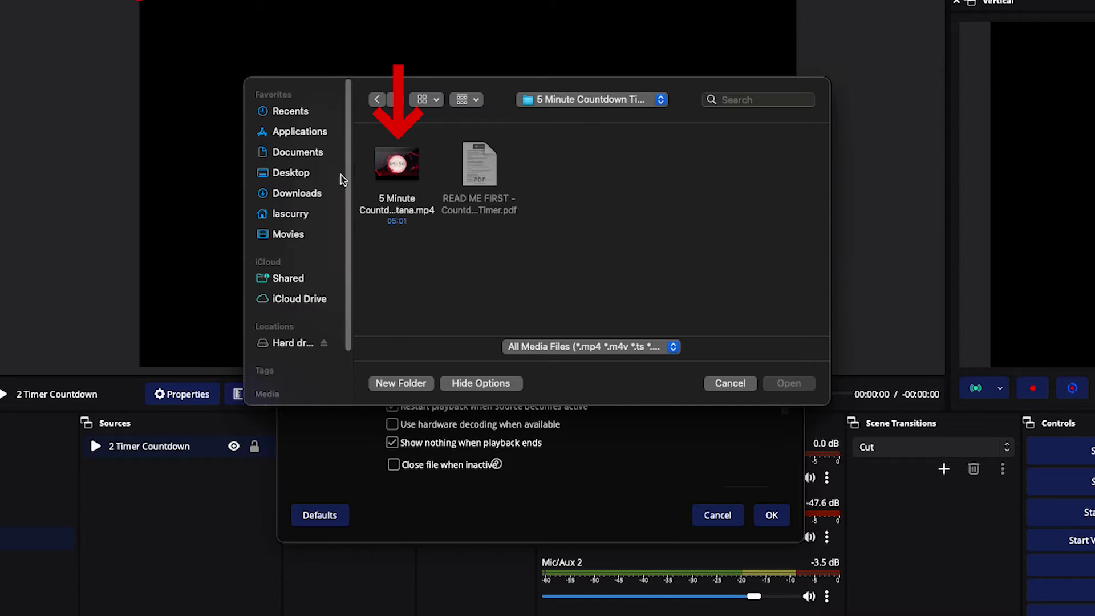
click(407, 206)
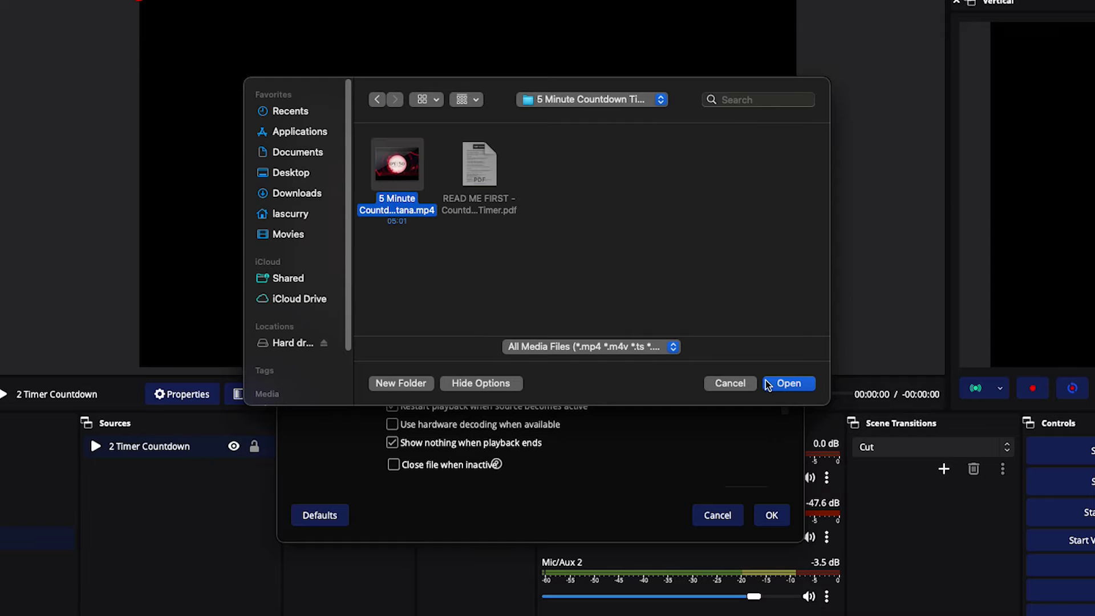
- Open '5 Minute Countdown Timer - Katana.mp4' as the 2 Timer Countdown file and apply it
click(785, 383)
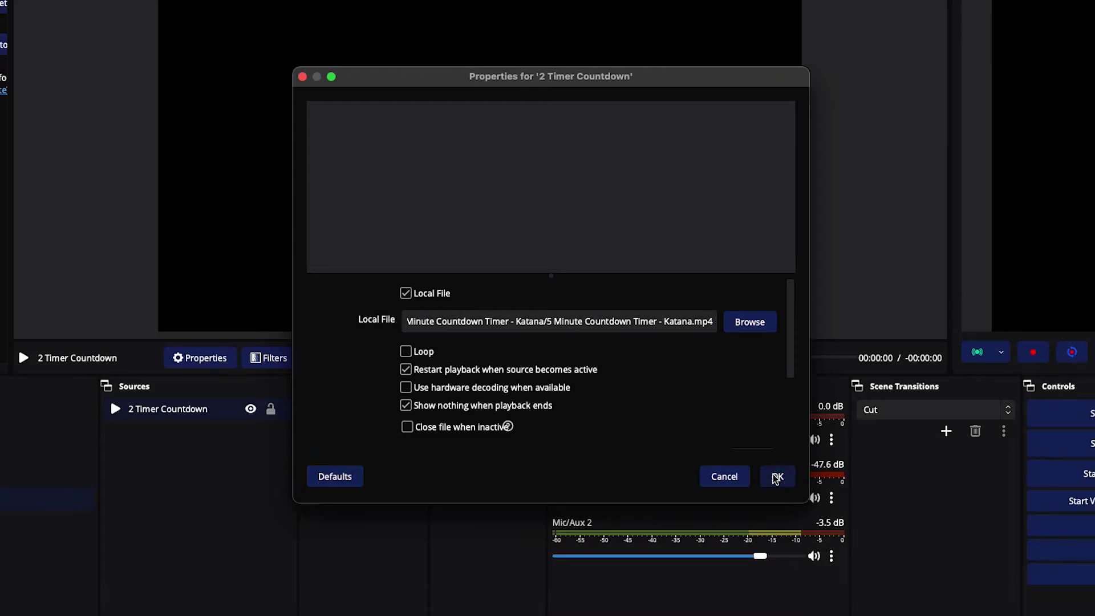
click(777, 477)
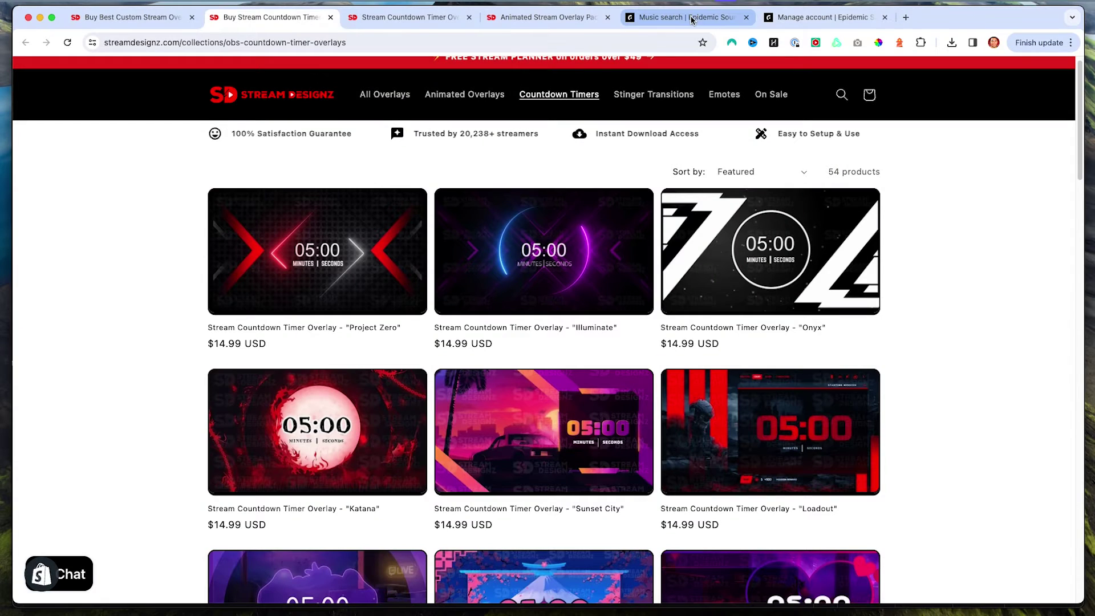
- Switch to the 'Music search | Epidemic Sound' tab and scroll to its top
click(692, 20)
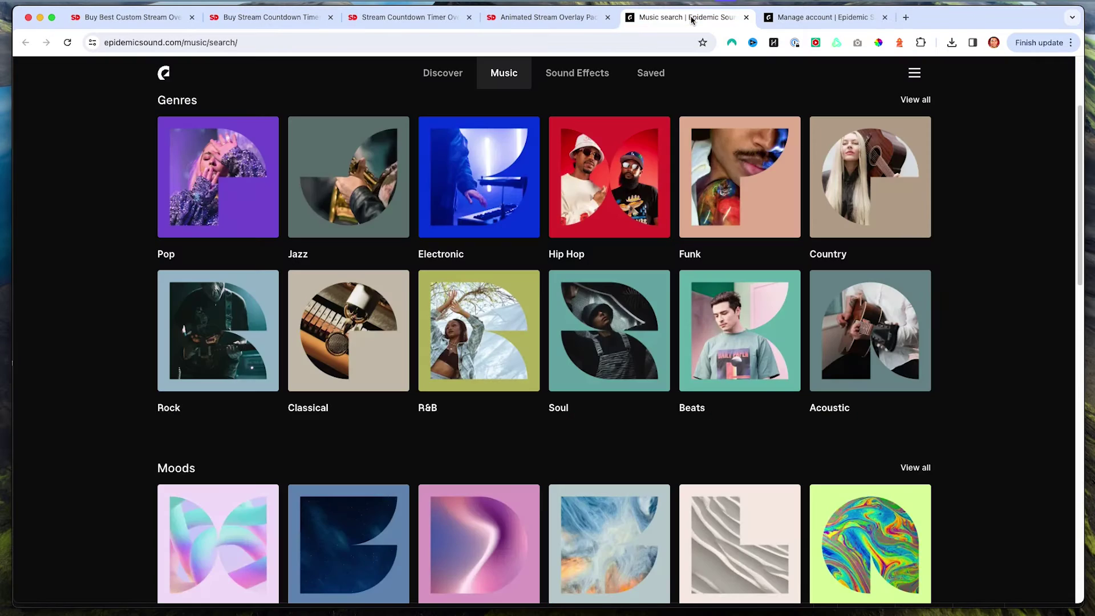
scroll(450, 180, up, 3)
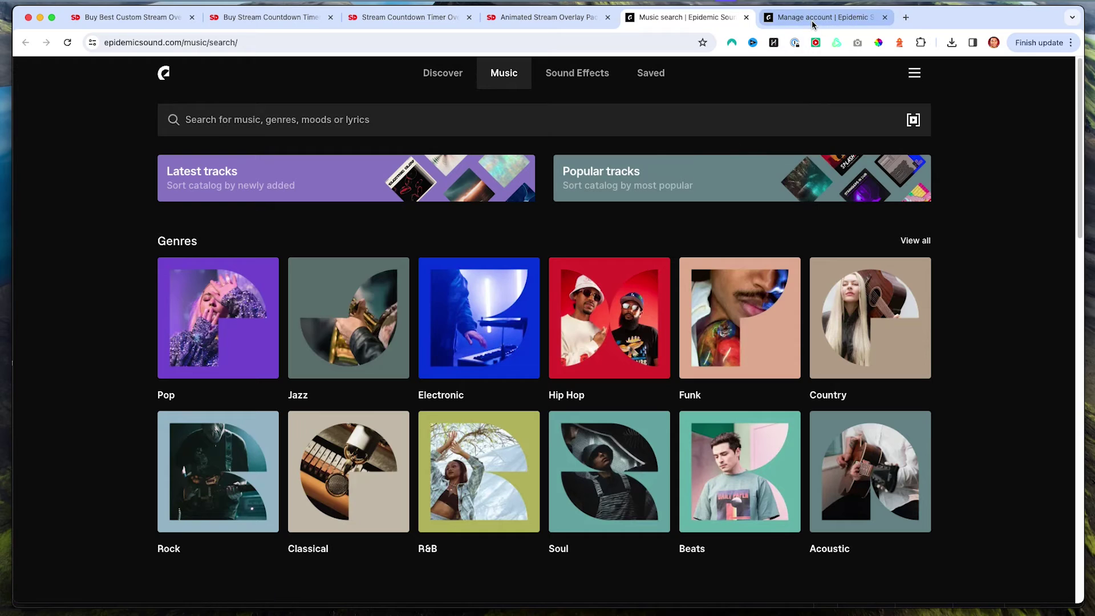
click(813, 17)
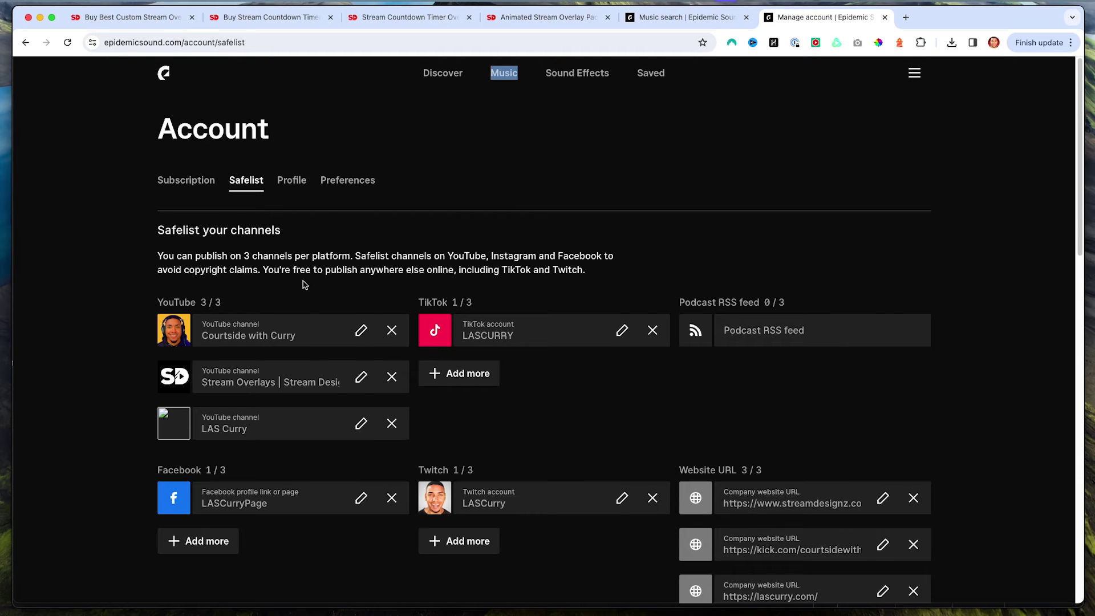
scroll(303, 284, down, 3)
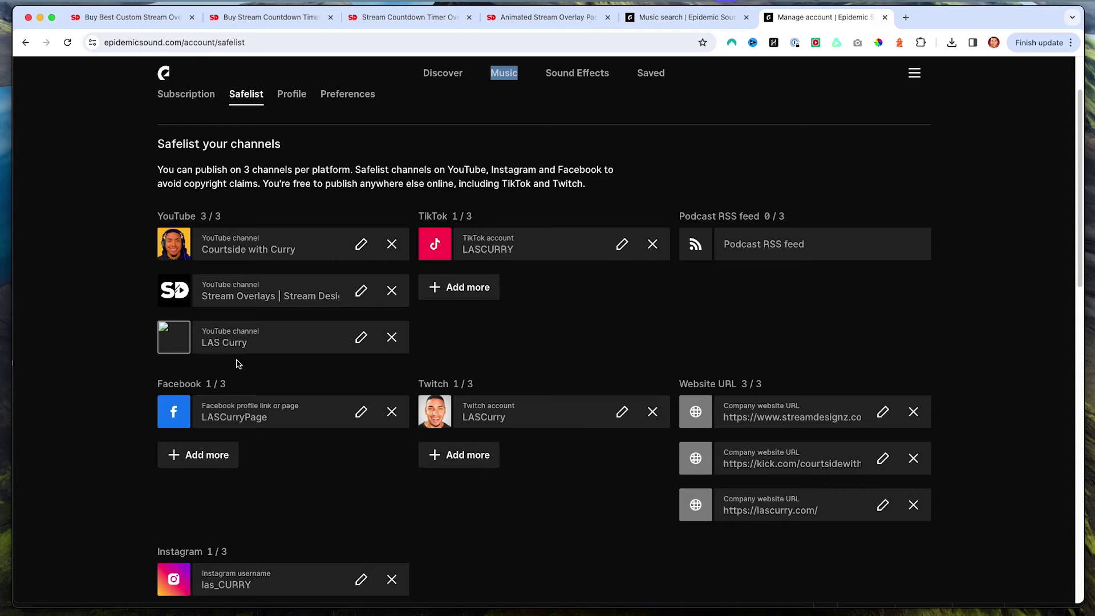
scroll(249, 358, down, 2)
scroll(556, 351, down, 1)
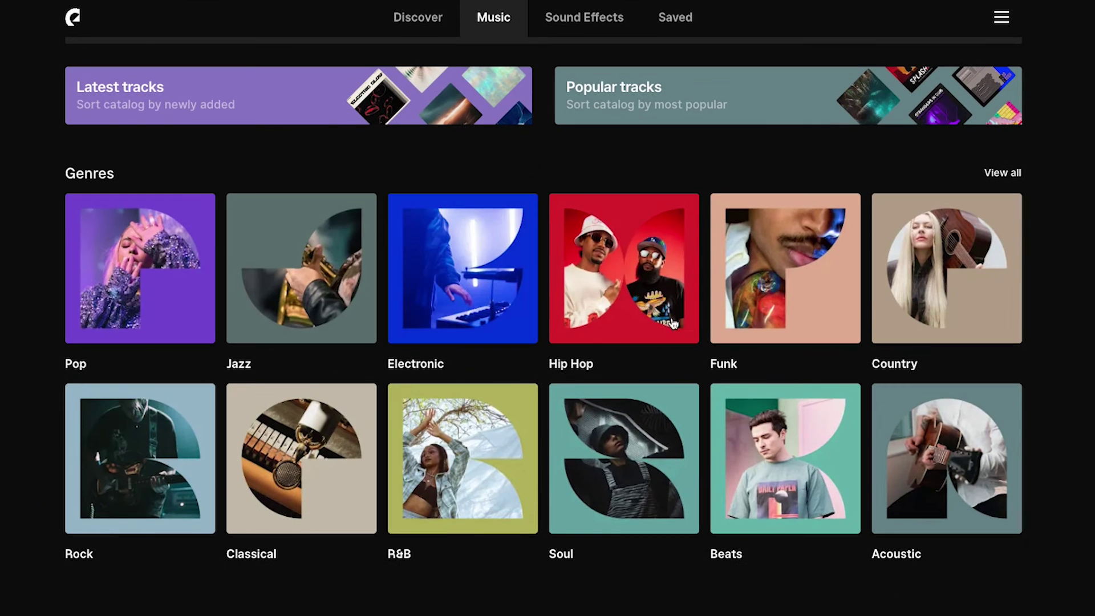
- Download Sonic Raindrops from the Hip Hop genre as an MP3, then close the Downloads window
click(655, 279)
scroll(318, 286, down, 4)
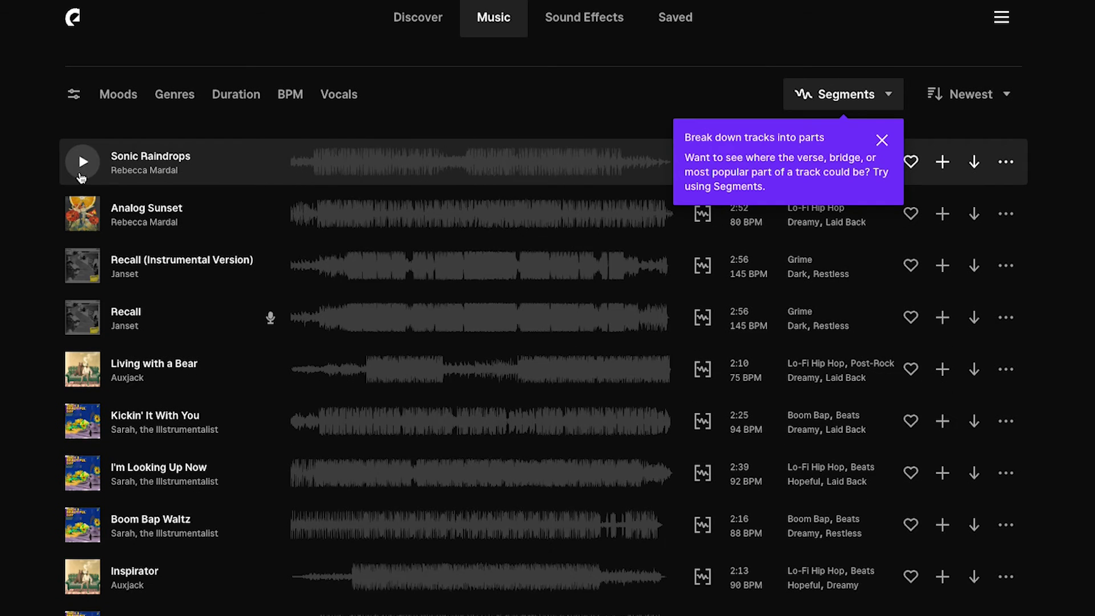
click(878, 138)
mouse_move(974, 162)
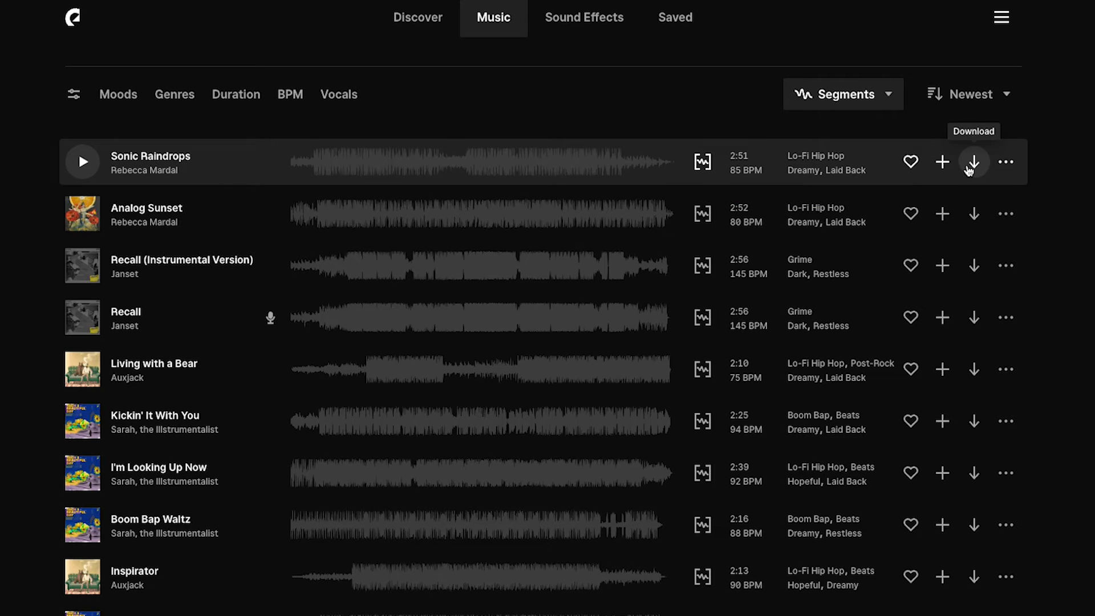
click(973, 164)
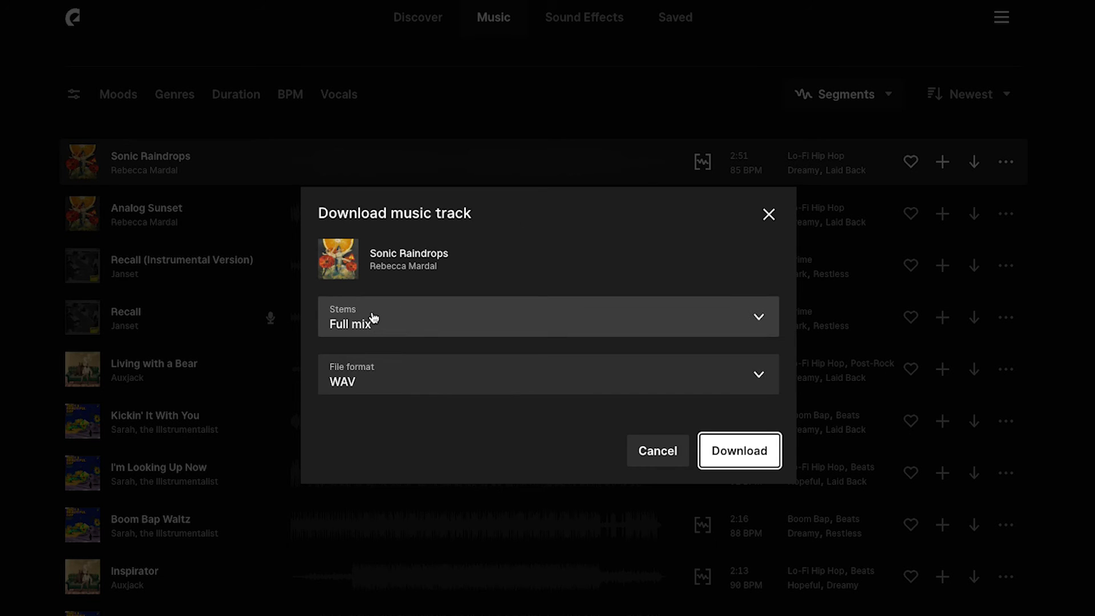
click(400, 375)
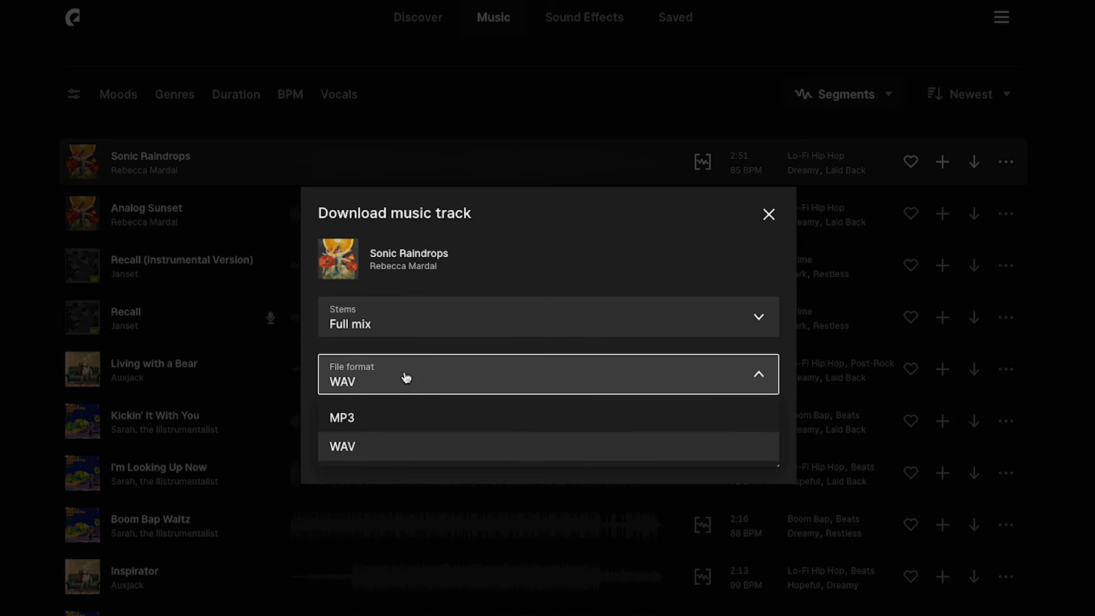
click(342, 419)
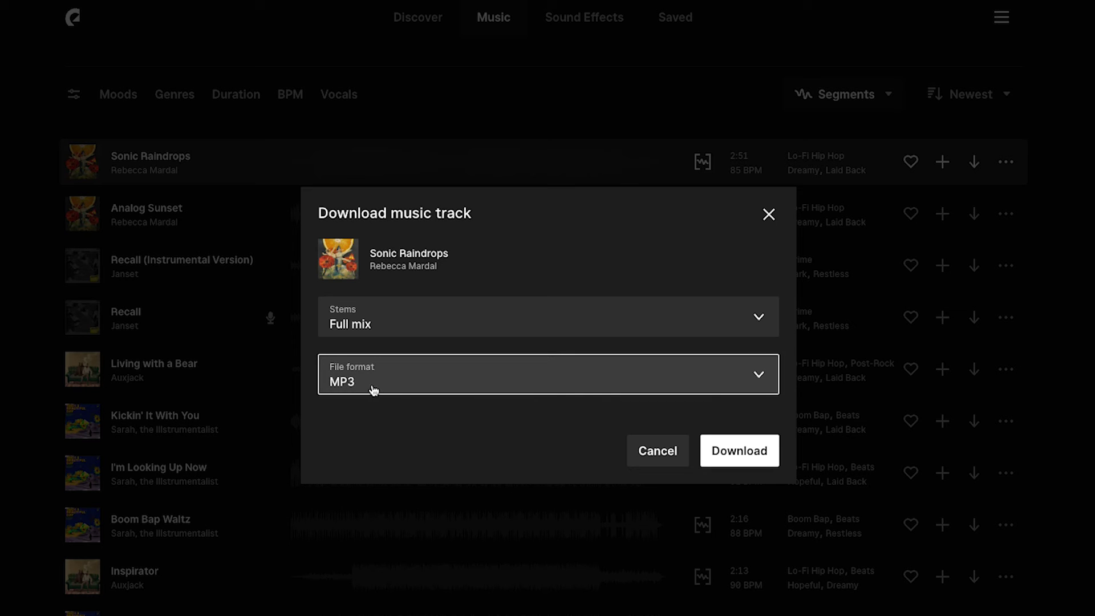
click(763, 450)
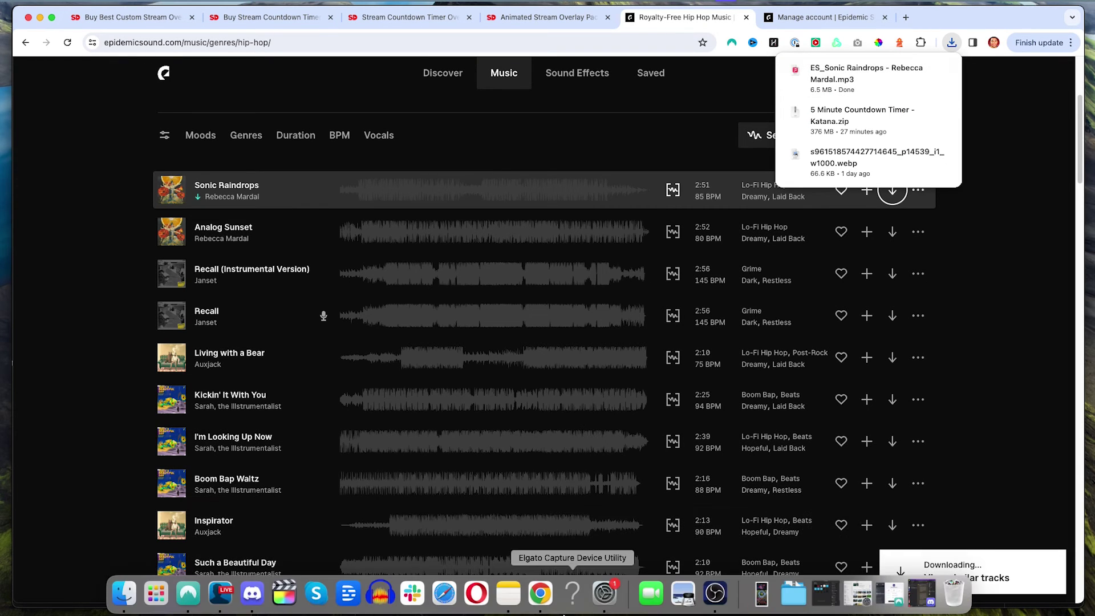
mouse_move(867, 73)
click(920, 70)
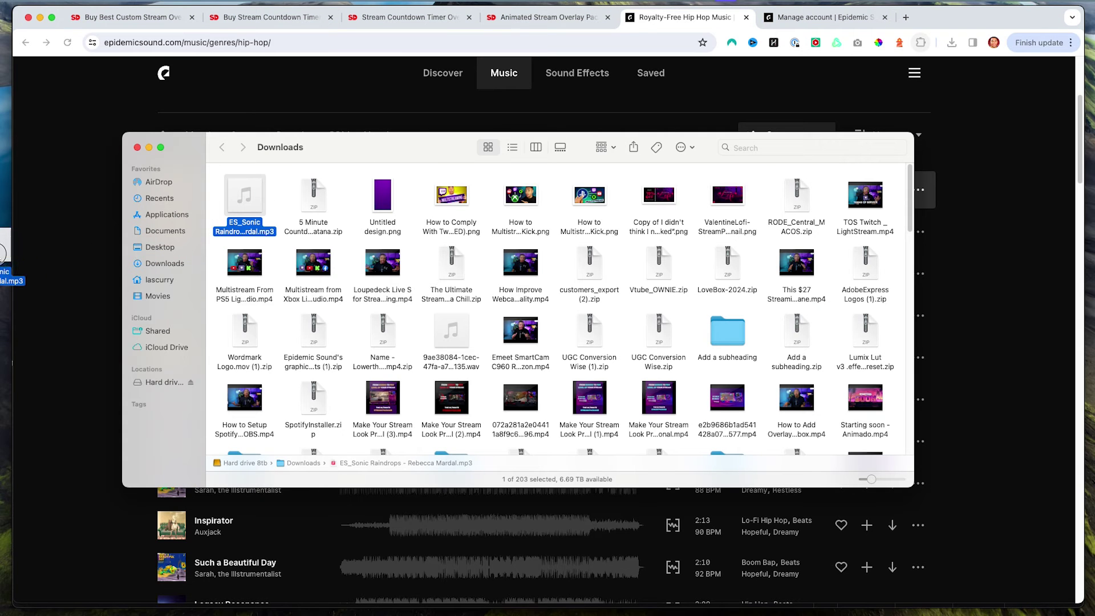
click(136, 148)
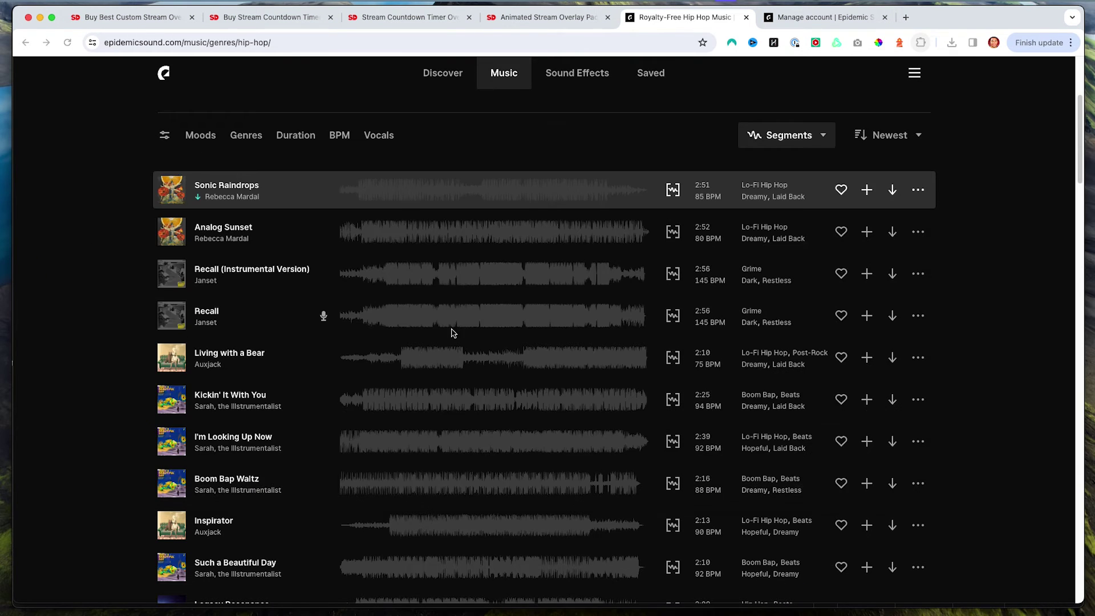
- In OBS, add a media source named 'Music for Timer'
click(715, 594)
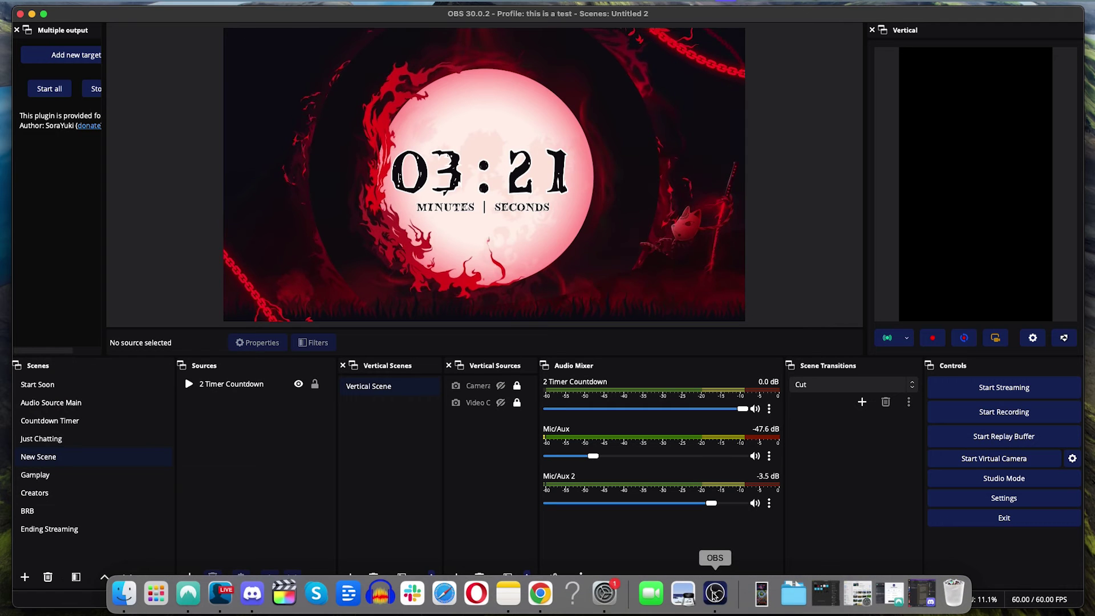
click(189, 577)
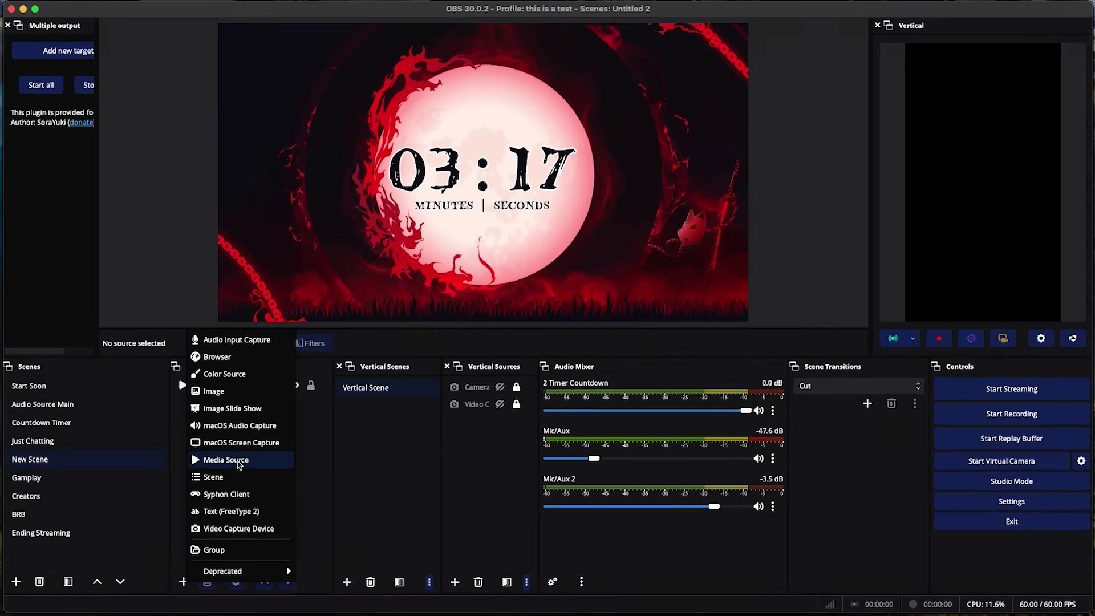
click(240, 461)
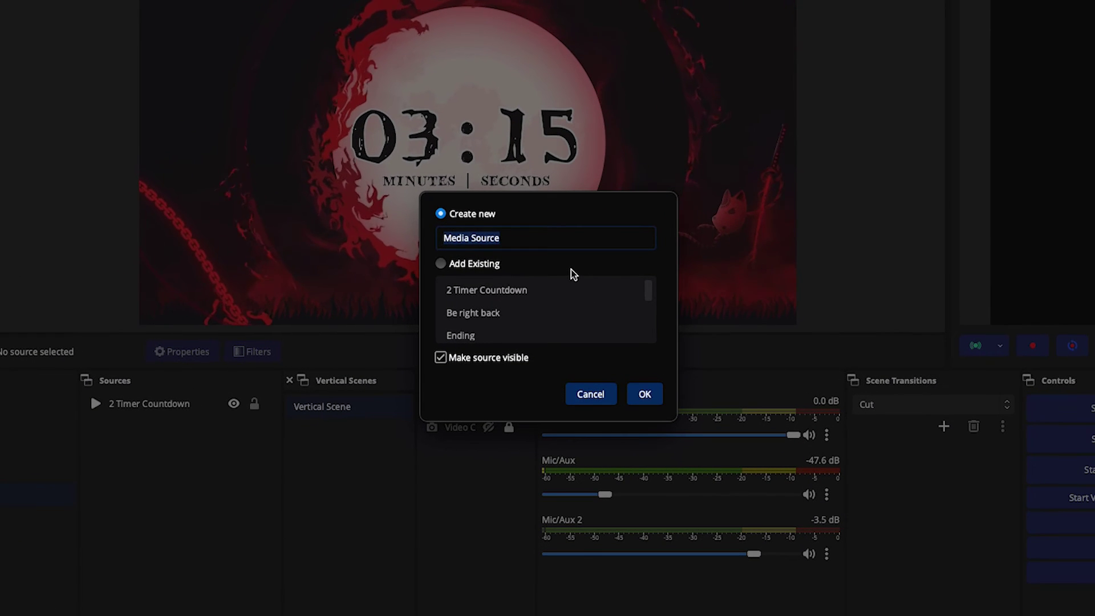
text(Music for Timer)
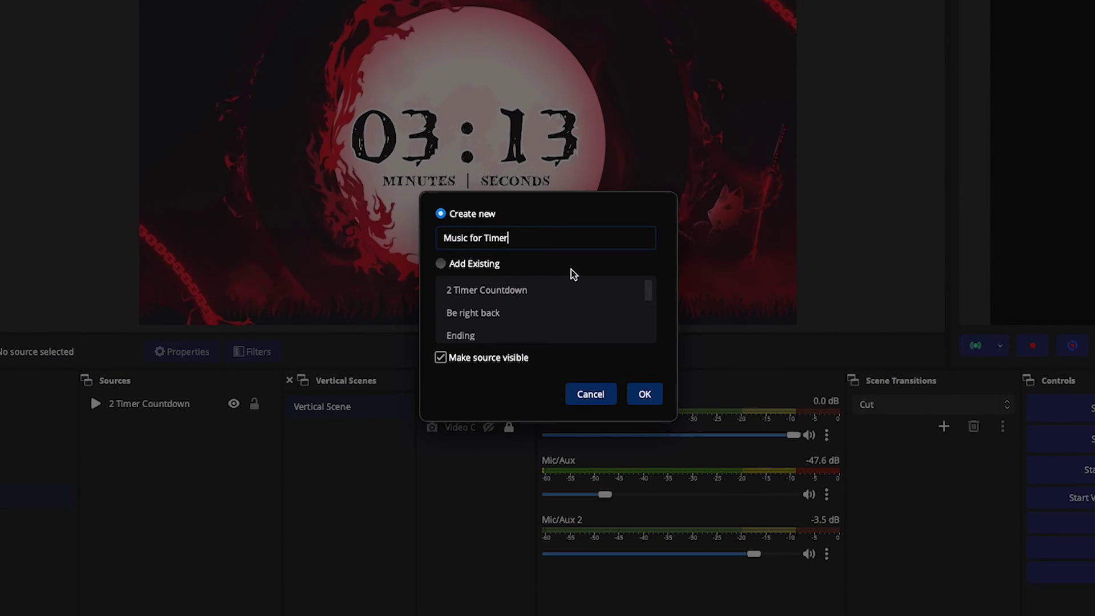
click(645, 396)
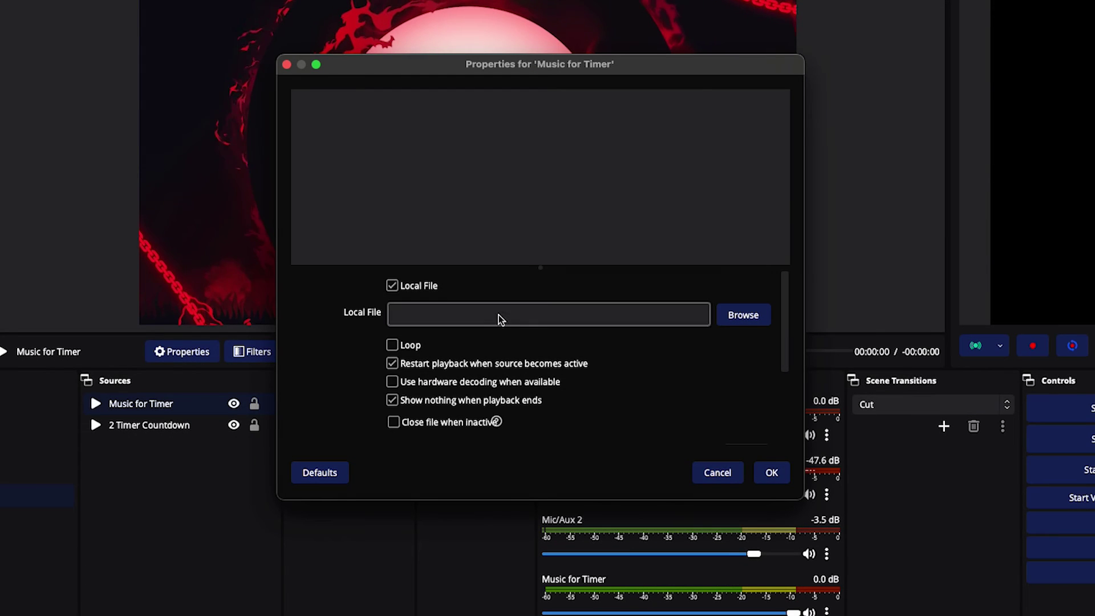
- Set the Sonic Raindrops MP3 from the Desktop as its file, with Loop enabled
click(750, 318)
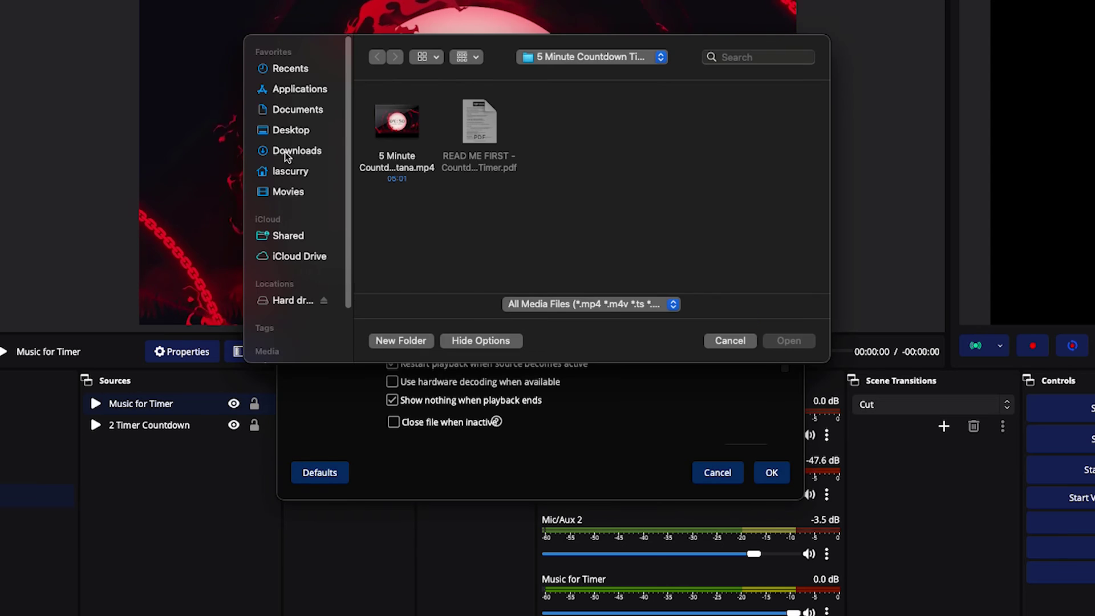
click(293, 132)
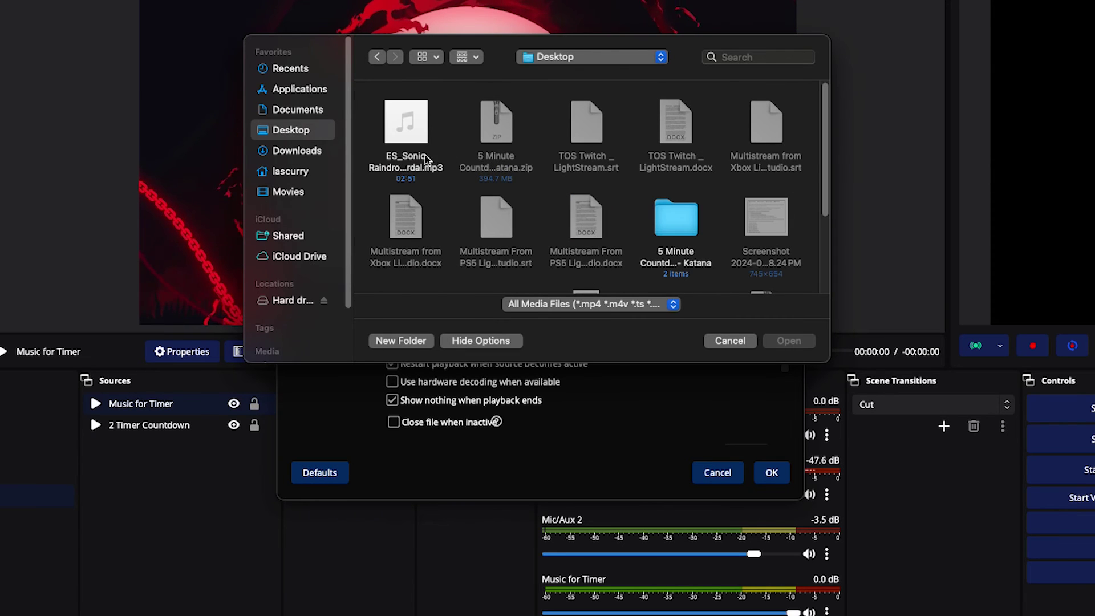
click(785, 343)
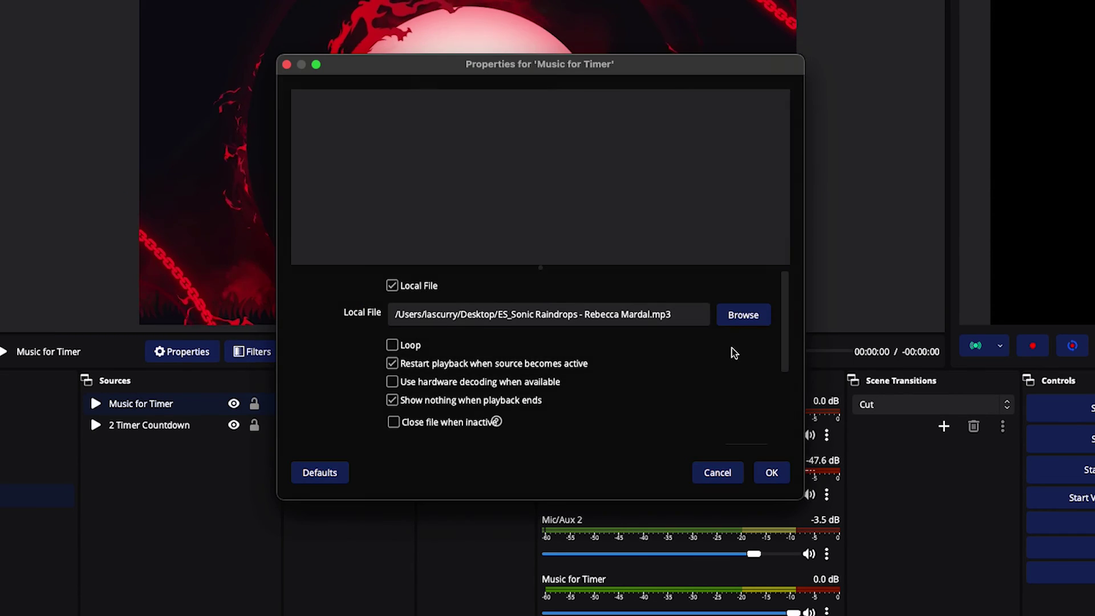
click(393, 345)
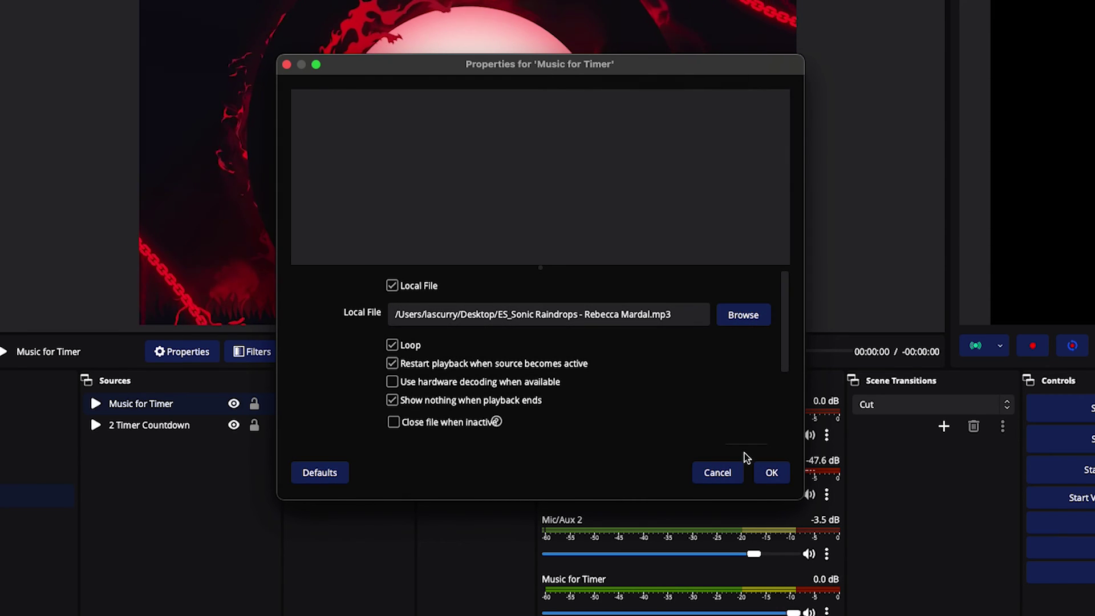
- Save the Music for Timer properties and lower its mixer volume to about -30 dB
click(774, 473)
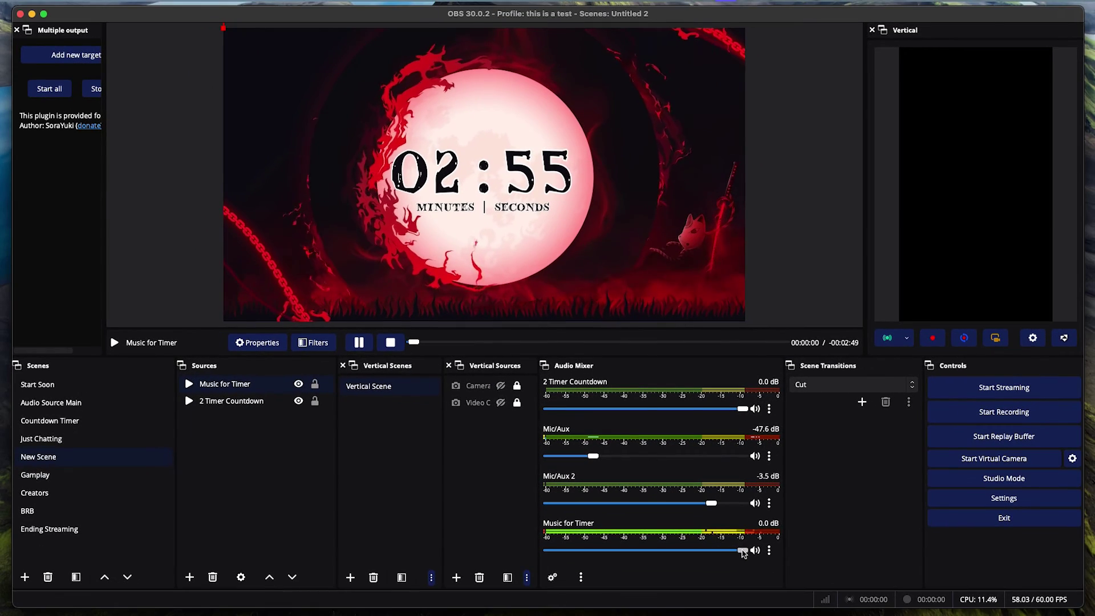
drag(743, 551, 620, 551)
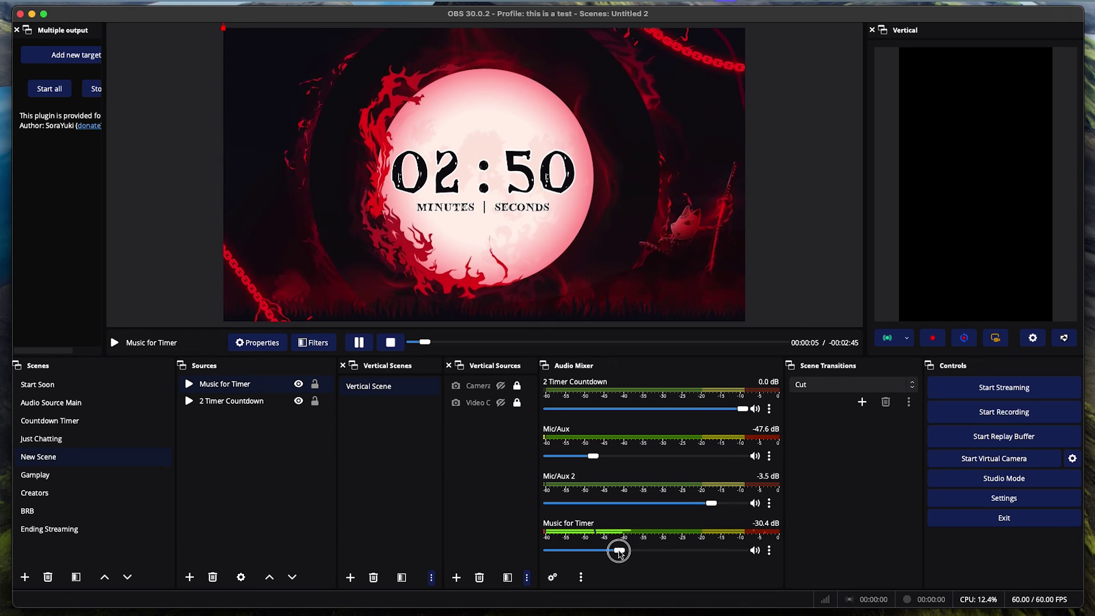